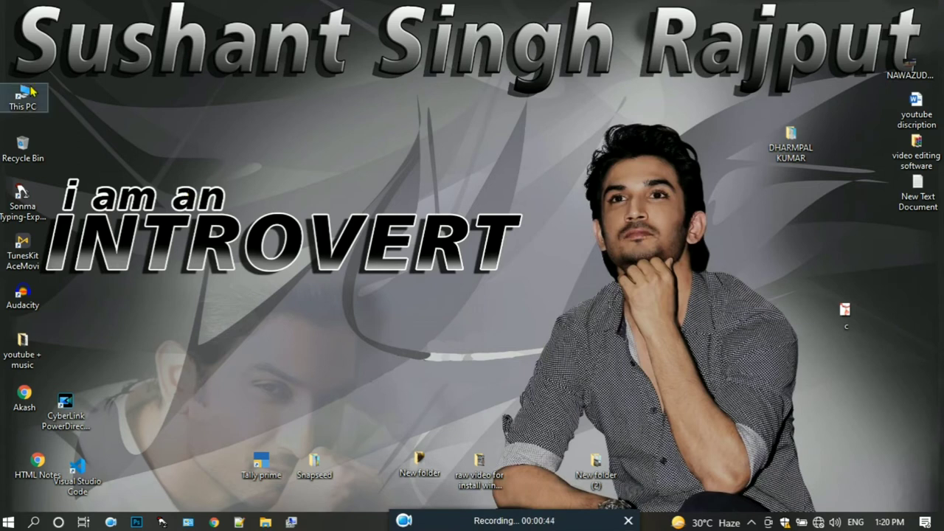
# Open This PC in a maximized window, examine the capacity and free space of the hard disk drives, and close it.
pyautogui.moveTo(28, 92); pyautogui.dragTo(342, 174)
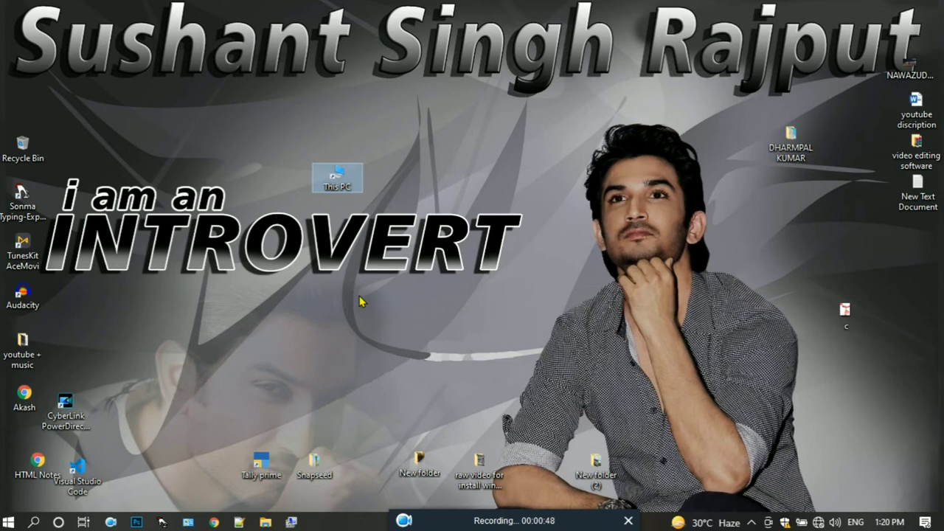
pyautogui.doubleClick(336, 179)
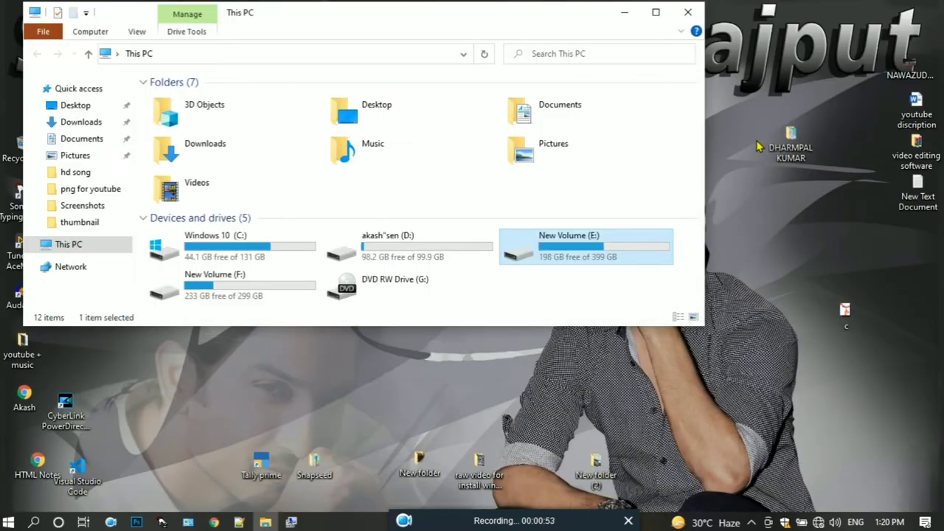
pyautogui.click(656, 13)
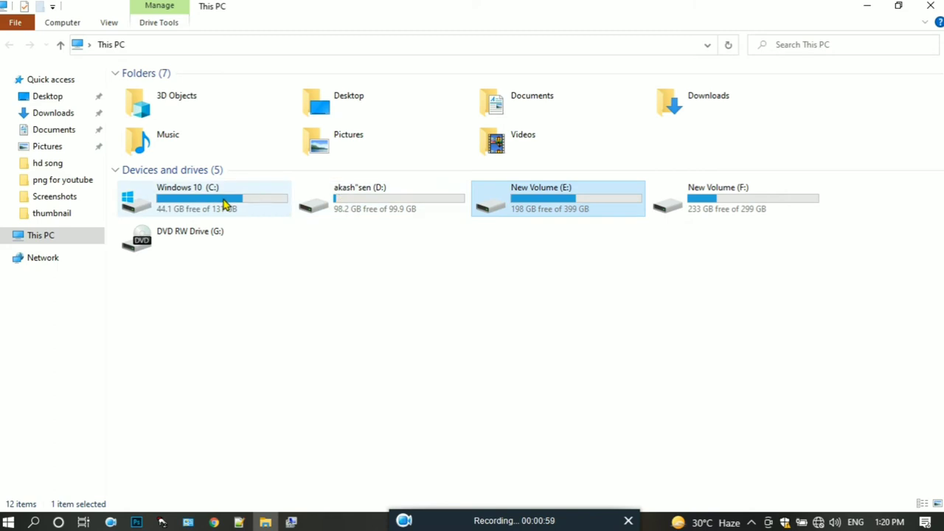
pyautogui.click(383, 209)
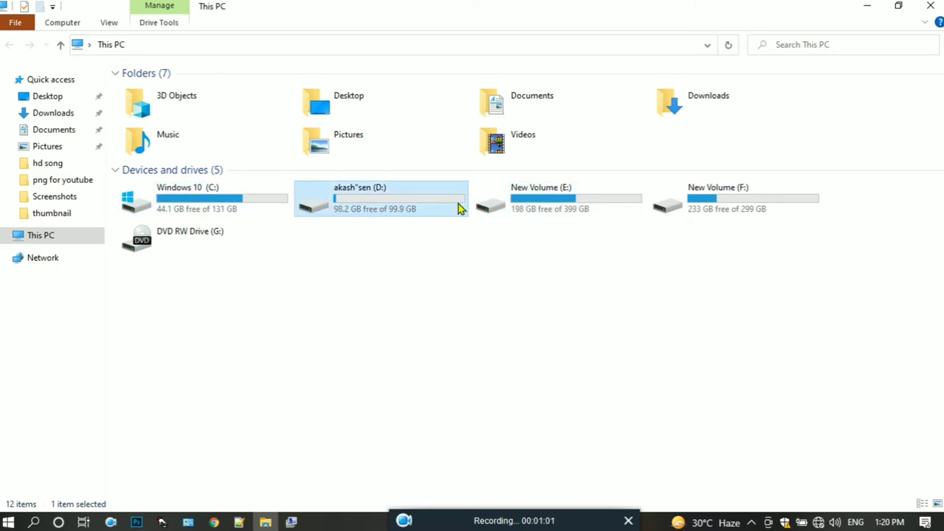
pyautogui.click(500, 206)
pyautogui.click(699, 209)
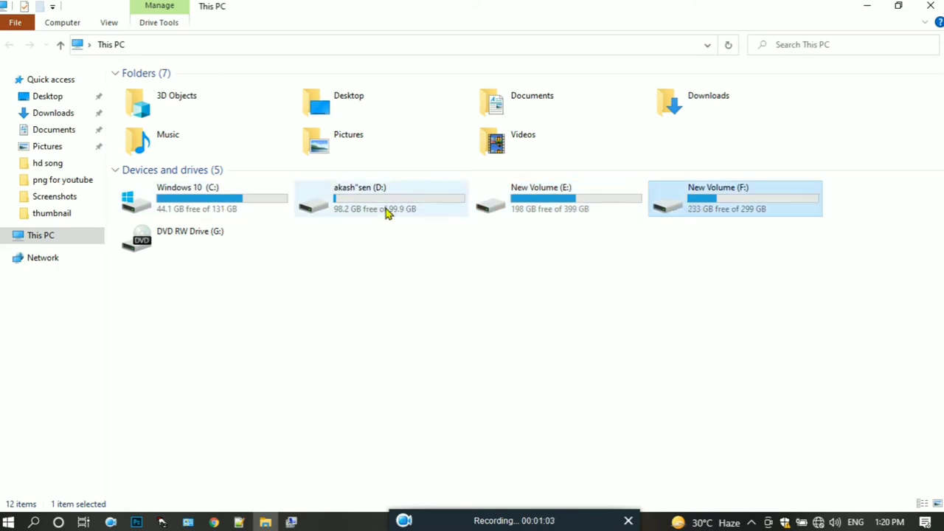
pyautogui.click(568, 209)
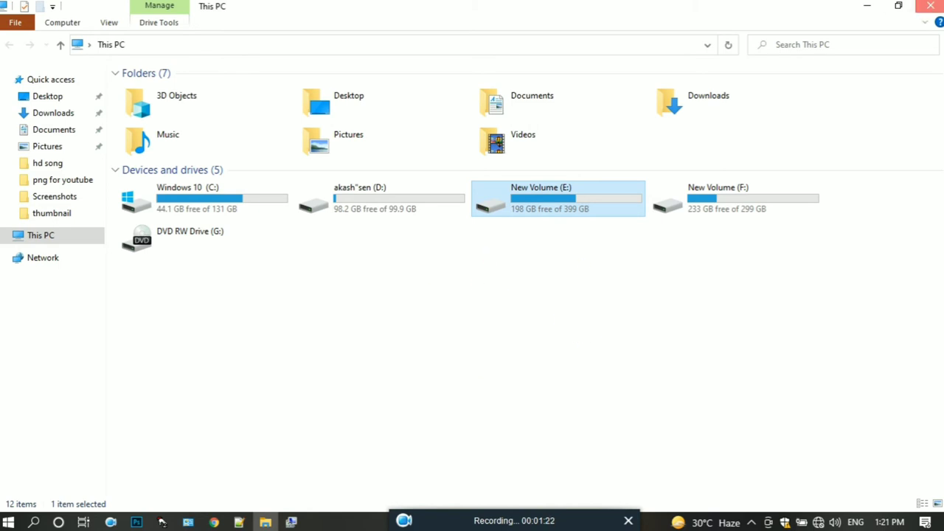
pyautogui.click(930, 6)
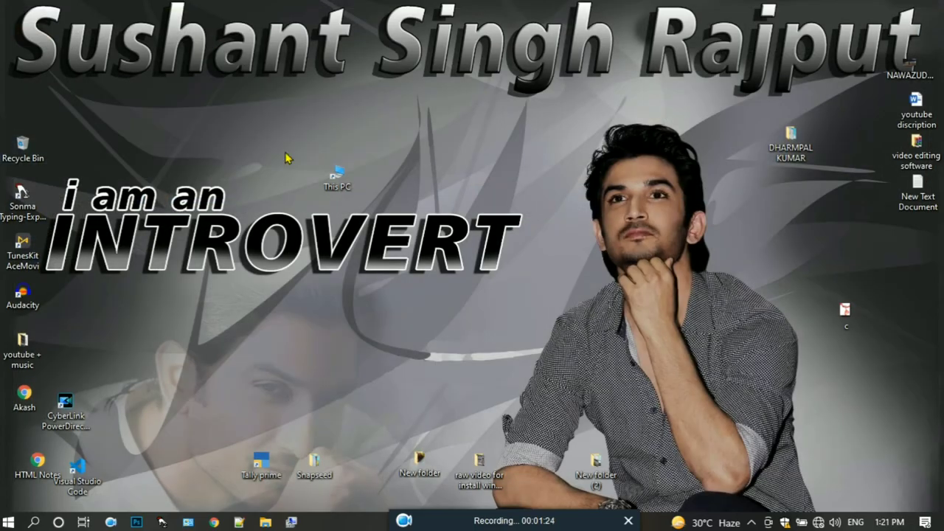
# Open Computer Management from This PC and select the New Volume (E:) partition in Disk Management.
pyautogui.rightClick(341, 173)
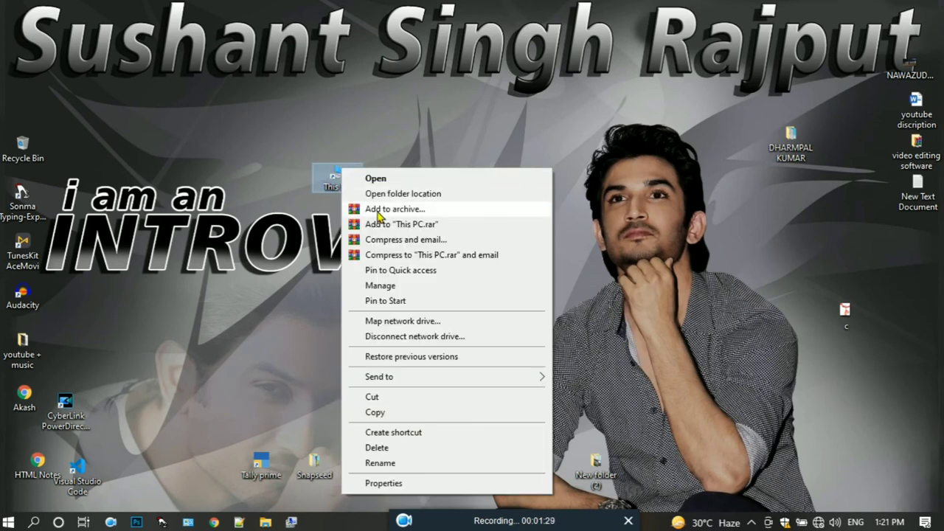
pyautogui.click(380, 287)
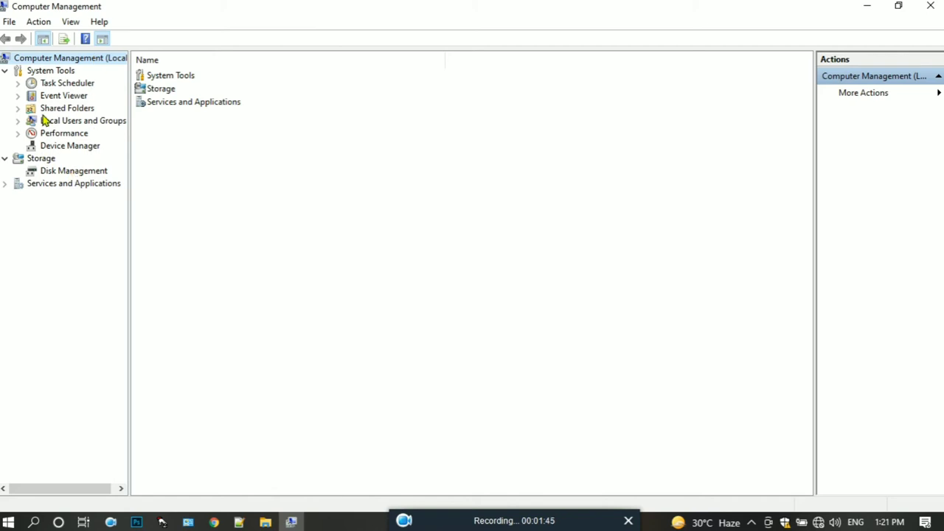
pyautogui.click(56, 172)
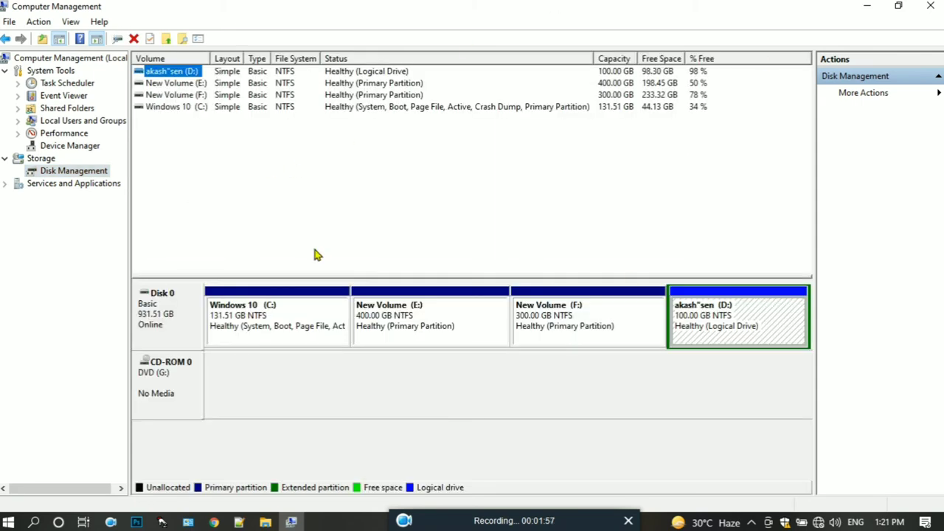
pyautogui.click(426, 327)
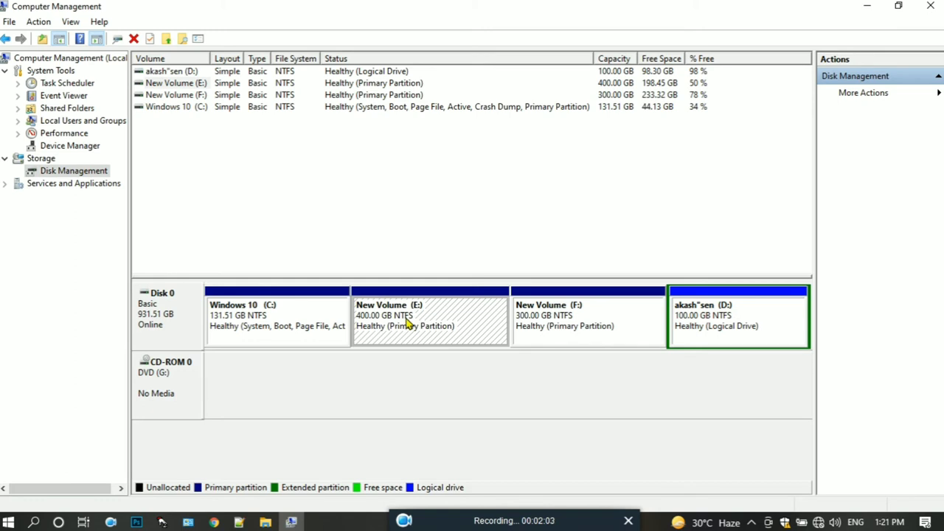
# Switch to File Explorer, check the free space of drive E under This PC, and minimize the window.
pyautogui.click(268, 523)
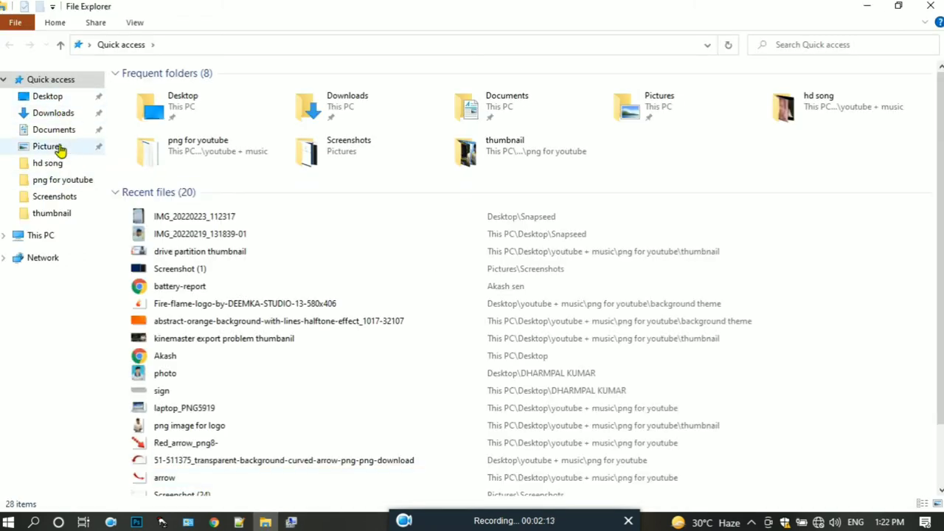
pyautogui.click(44, 234)
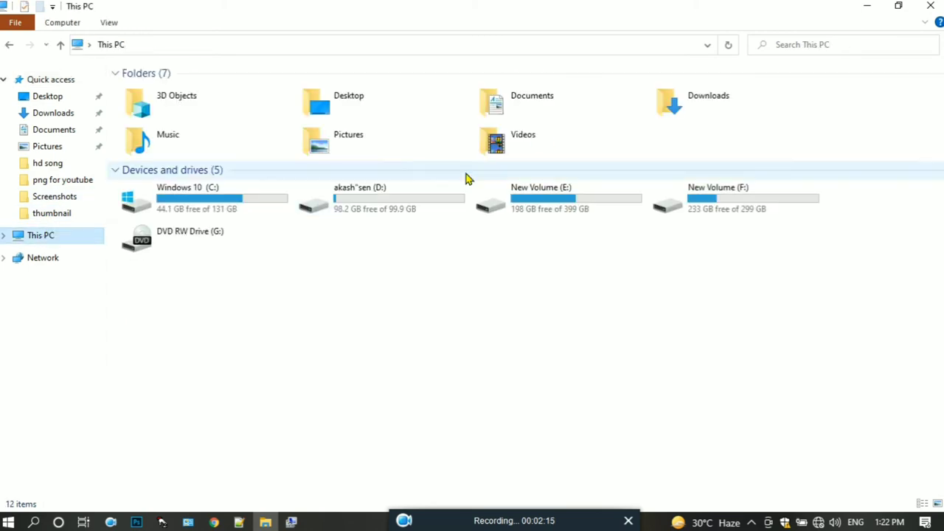
pyautogui.click(579, 197)
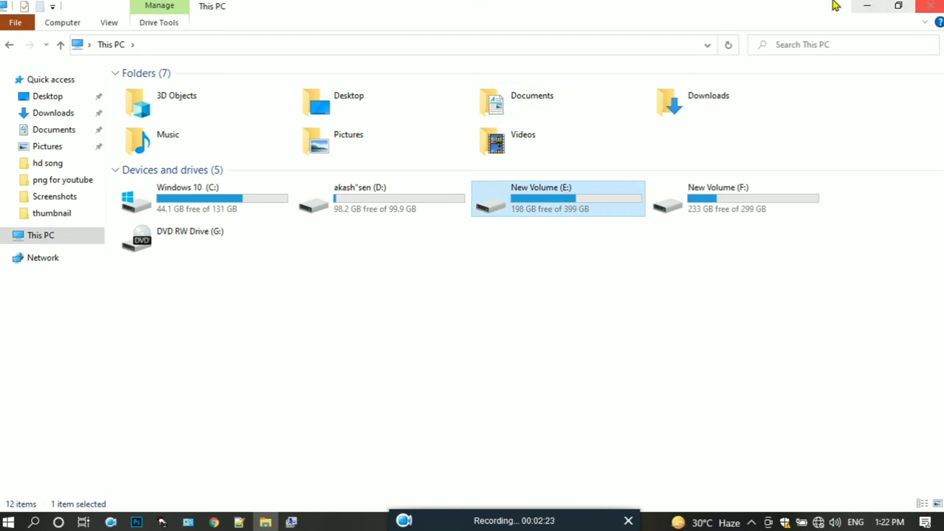
pyautogui.click(865, 5)
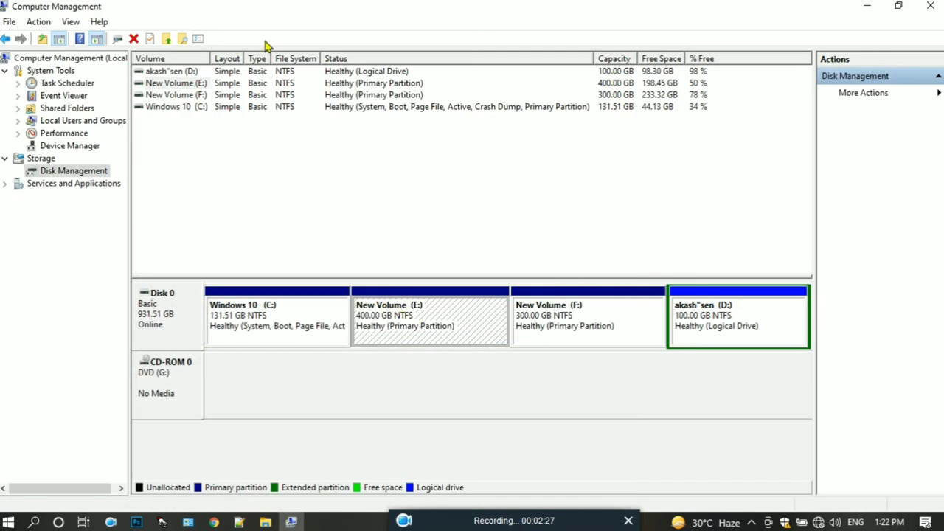
# Shrink the New Volume (E:) partition by 102400 MB.
pyautogui.click(217, 84)
pyautogui.click(197, 84)
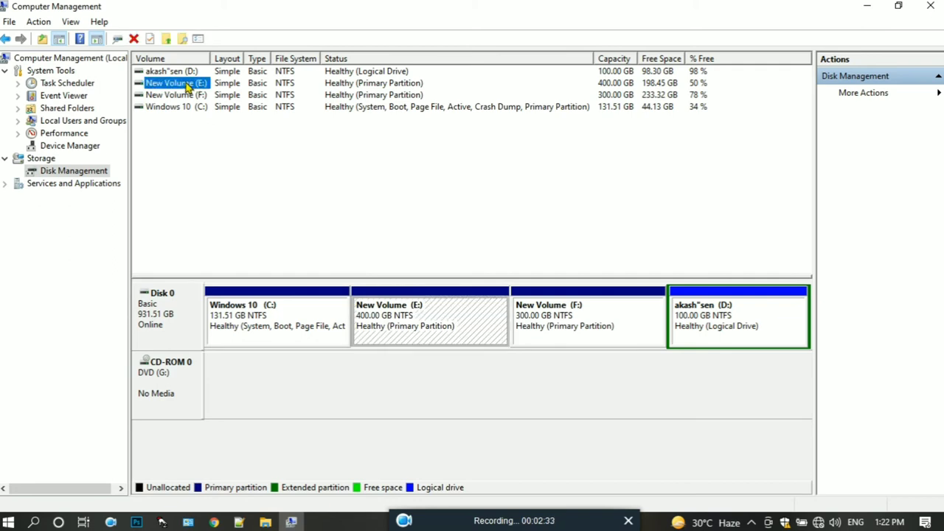
pyautogui.rightClick(187, 86)
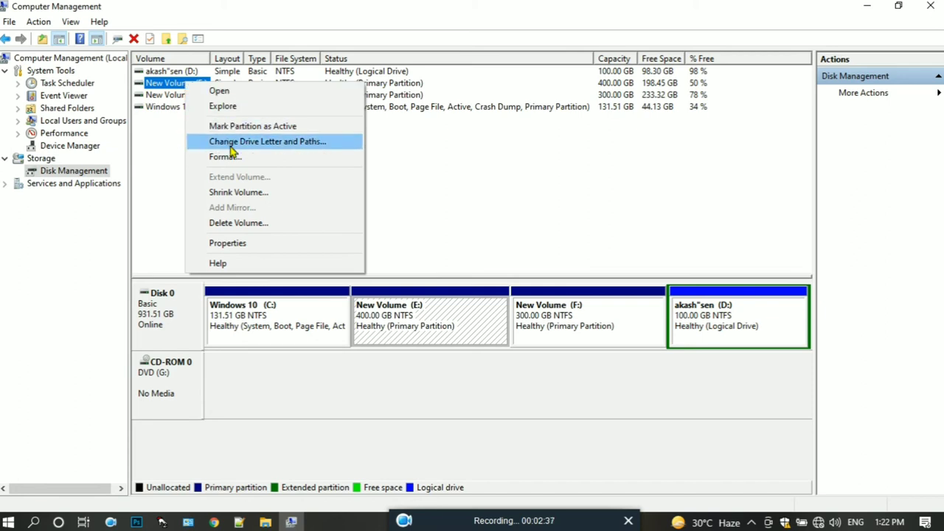
pyautogui.click(254, 193)
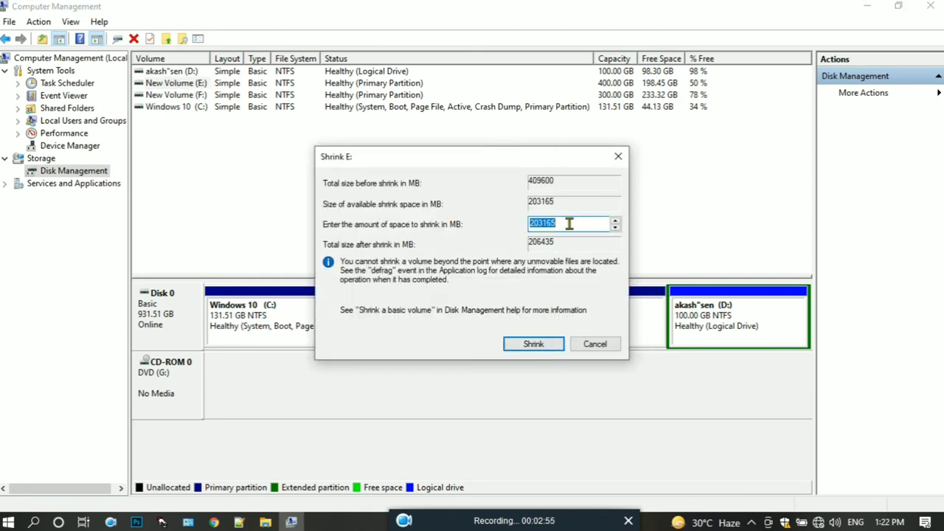
pyautogui.press('BackSpace')
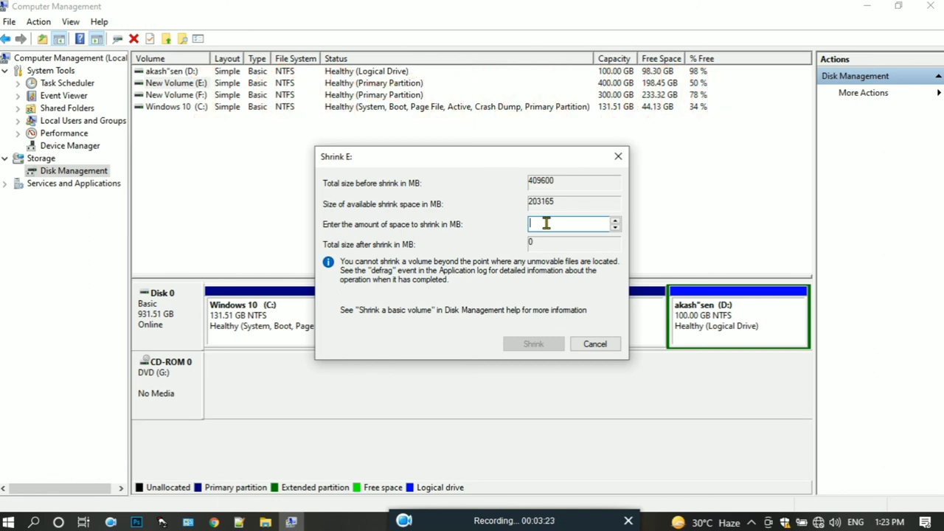
pyautogui.write('10')
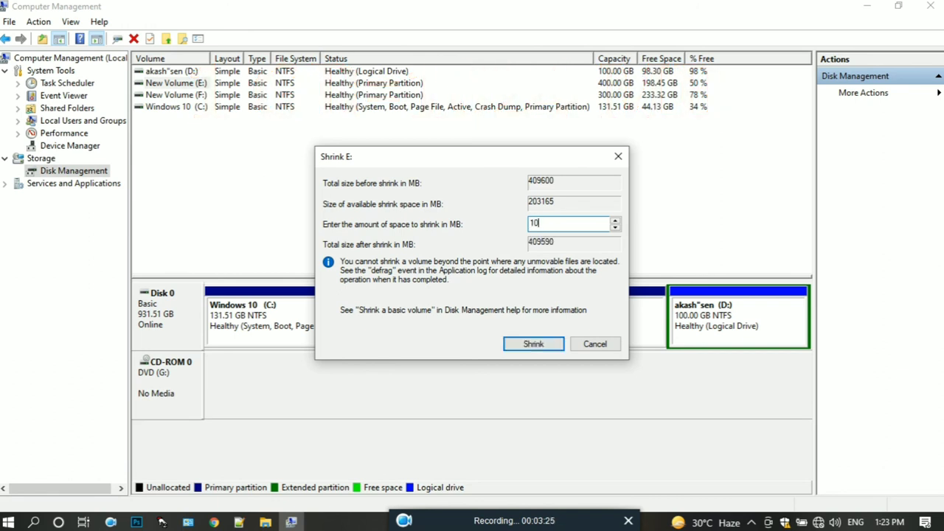
pyautogui.write('2400')
pyautogui.click(532, 344)
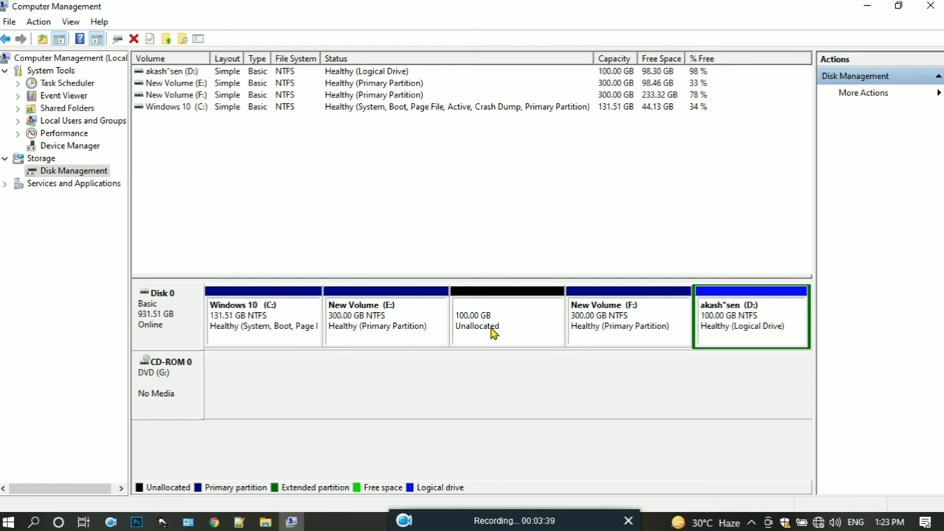
# Check in File Explorer whether the unallocated space appears among the drives, and return to Disk Management.
pyautogui.click(501, 301)
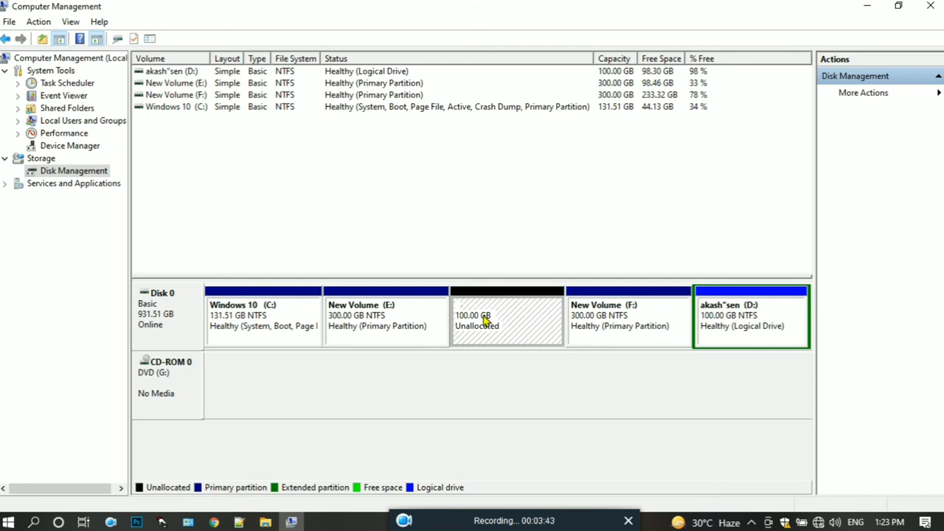
pyautogui.click(869, 6)
pyautogui.click(266, 522)
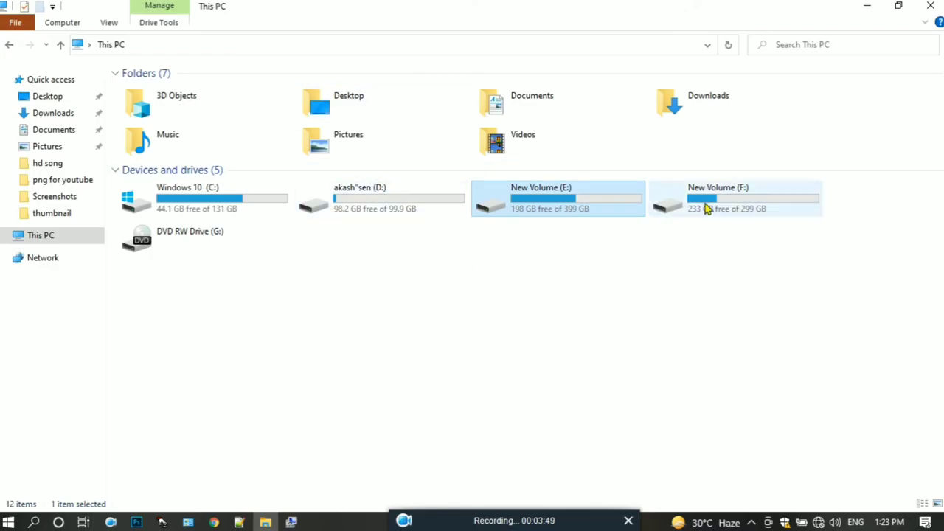
pyautogui.click(550, 249)
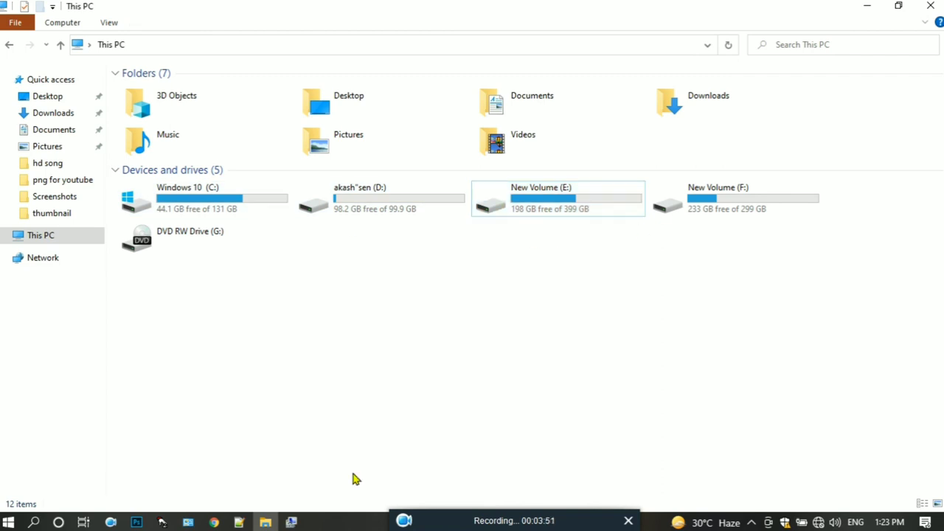
pyautogui.click(292, 522)
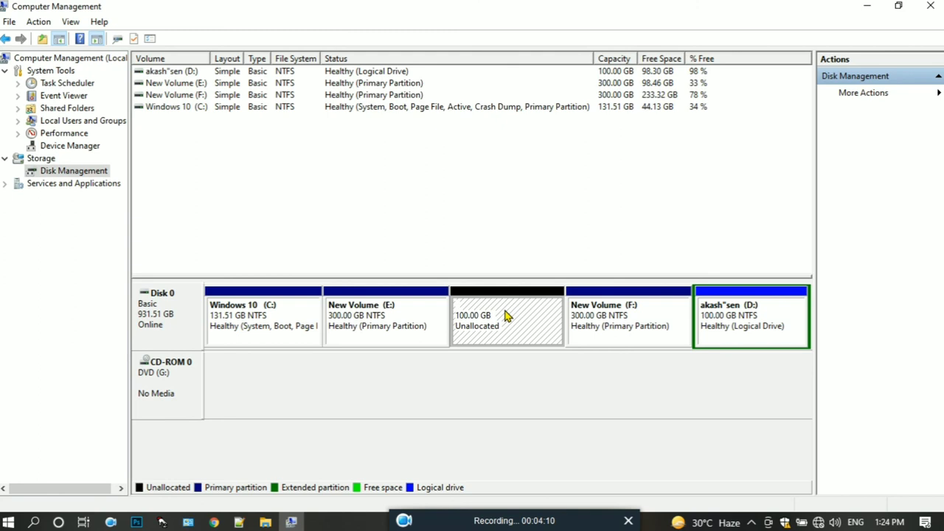
pyautogui.rightClick(507, 316)
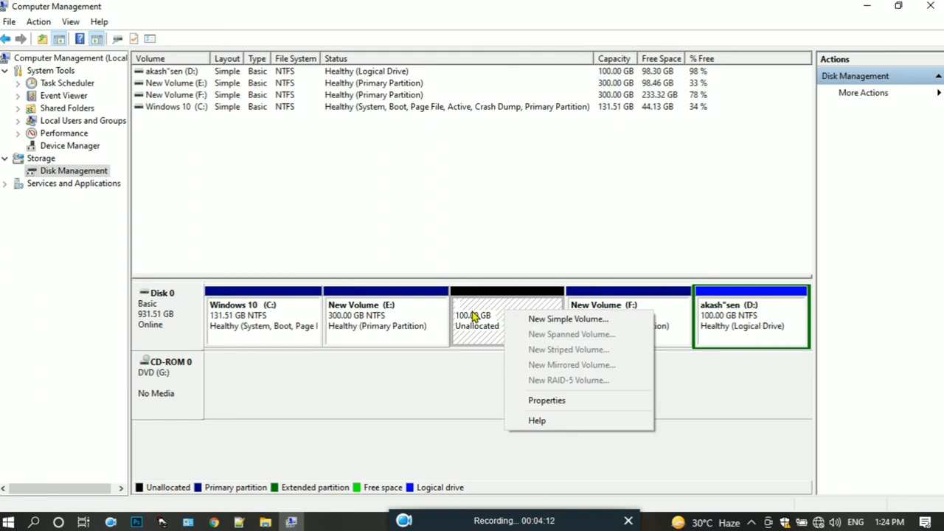
pyautogui.click(475, 317)
pyautogui.click(618, 318)
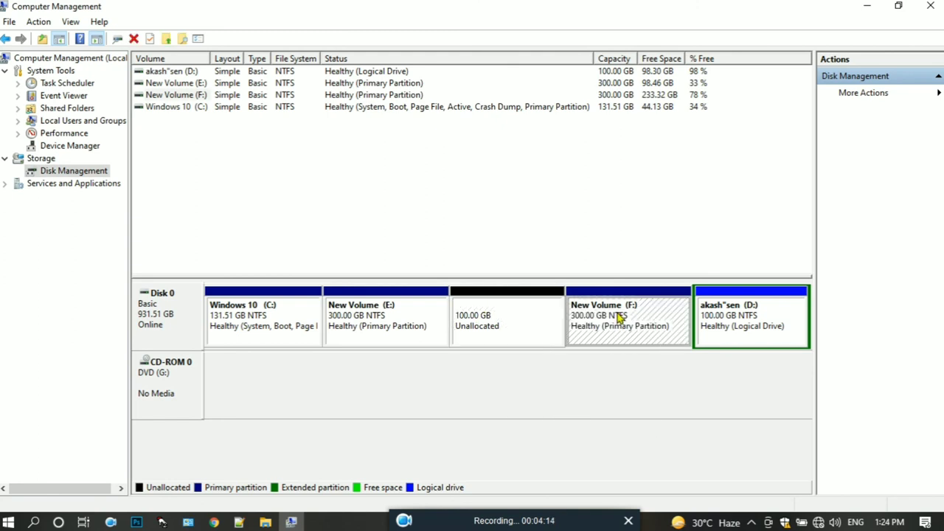
# Start a new simple volume in the unallocated space on Disk 0, using the full size of 102399 MB.
pyautogui.click(514, 325)
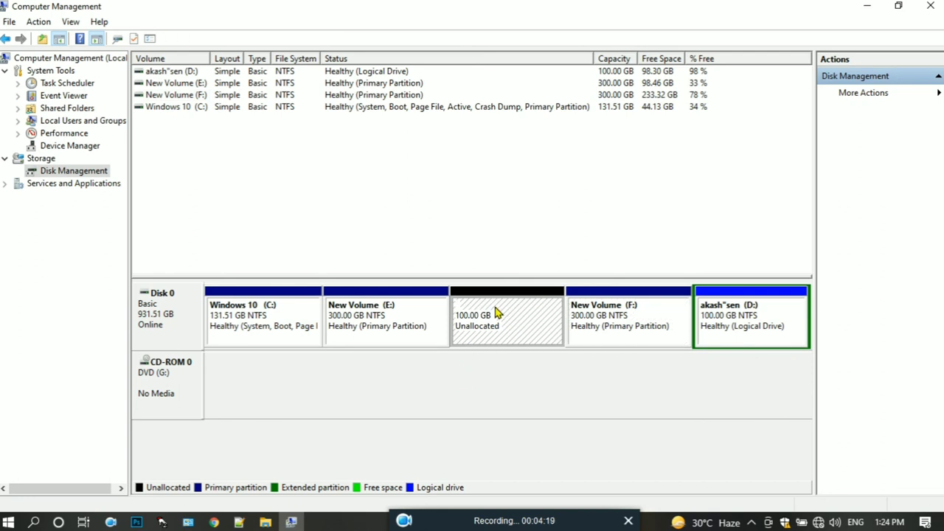
pyautogui.rightClick(496, 313)
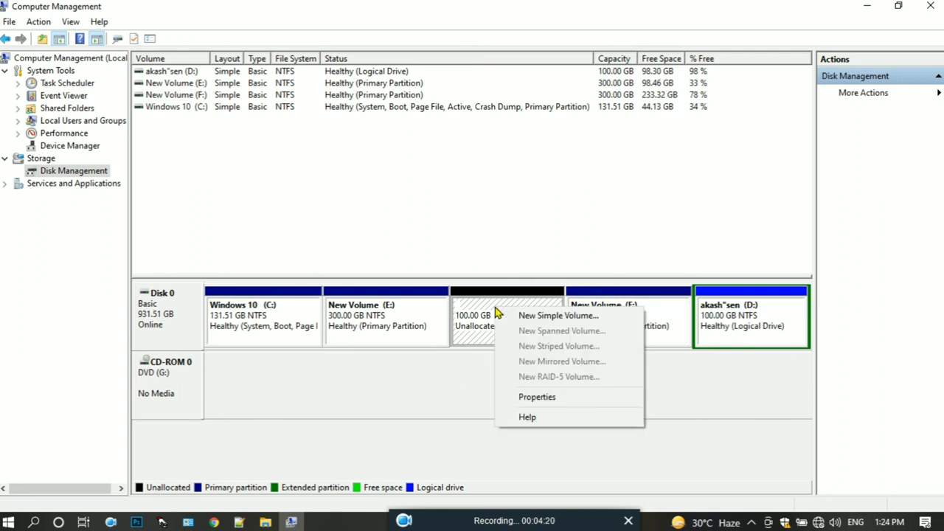
pyautogui.click(553, 323)
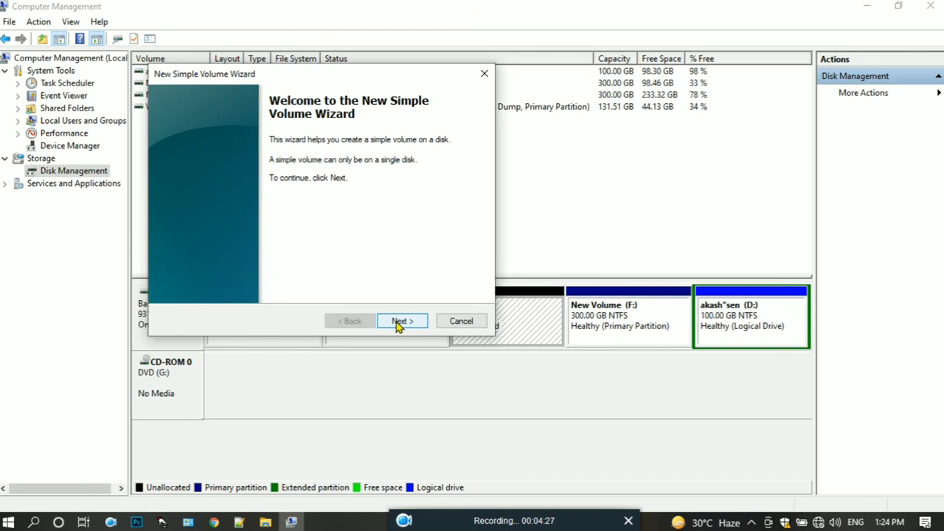
pyautogui.click(396, 330)
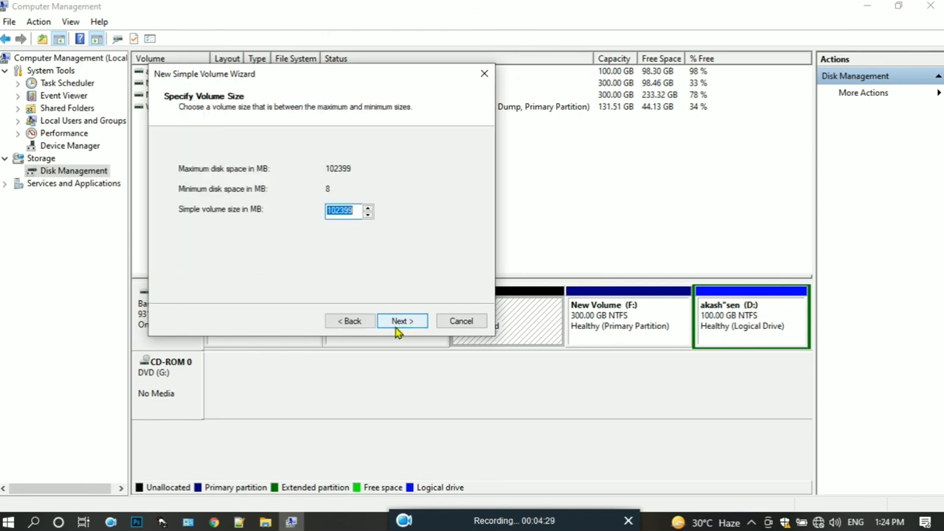
pyautogui.click(406, 325)
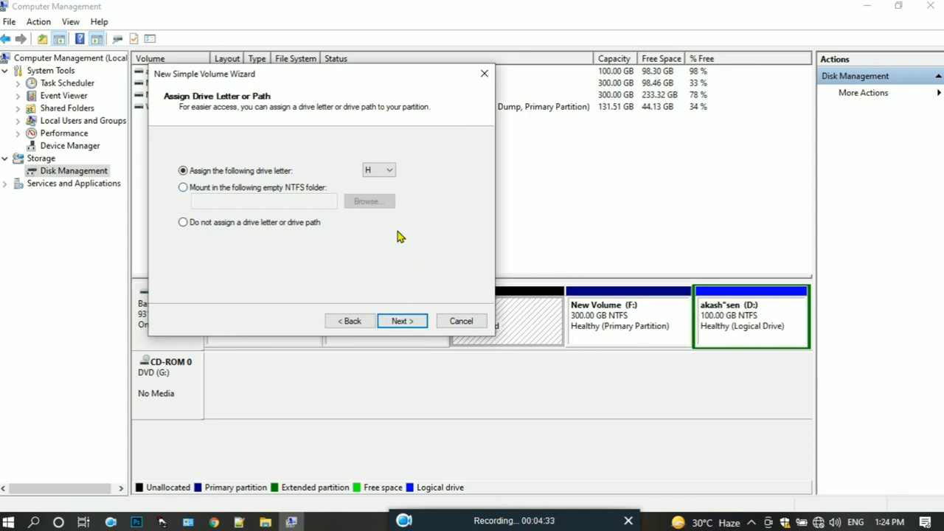
# Assign drive letter S to the new volume and accept a quick NTFS format with default allocation size and label New Volume.
pyautogui.click(387, 172)
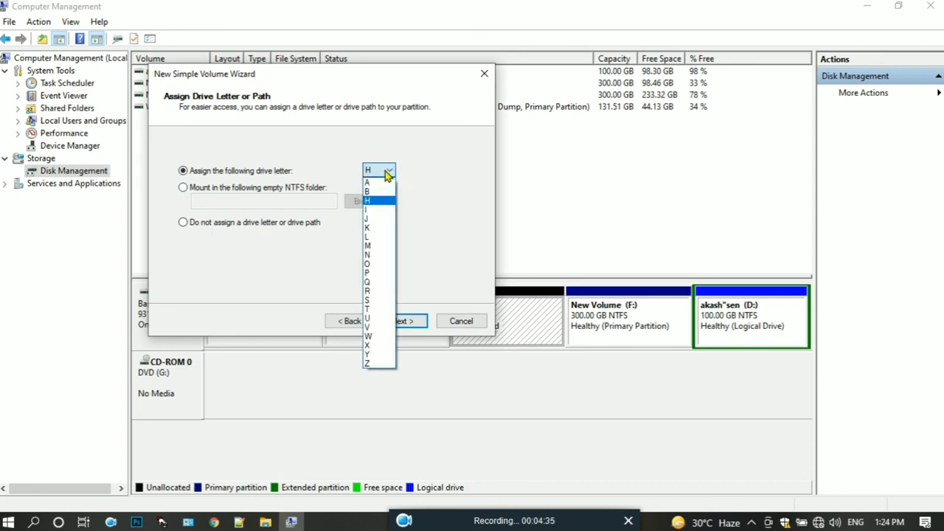
pyautogui.click(367, 301)
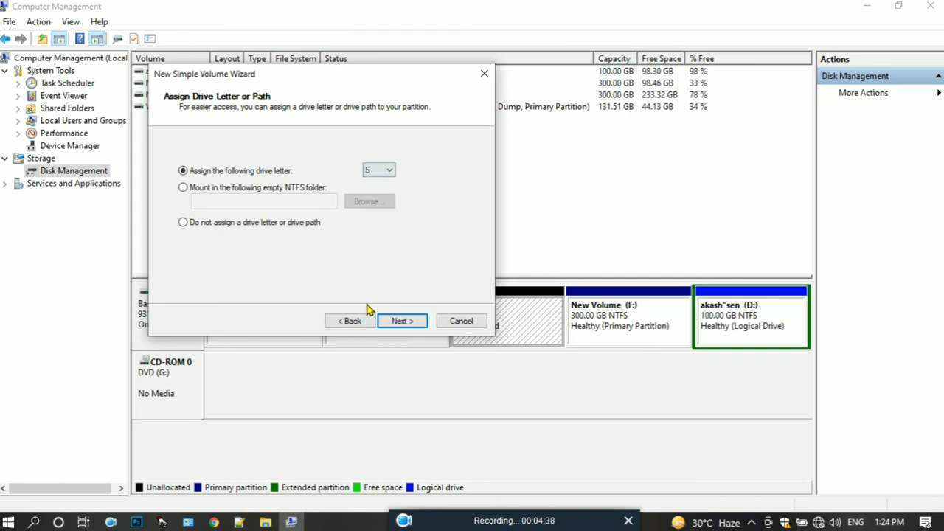
pyautogui.click(402, 322)
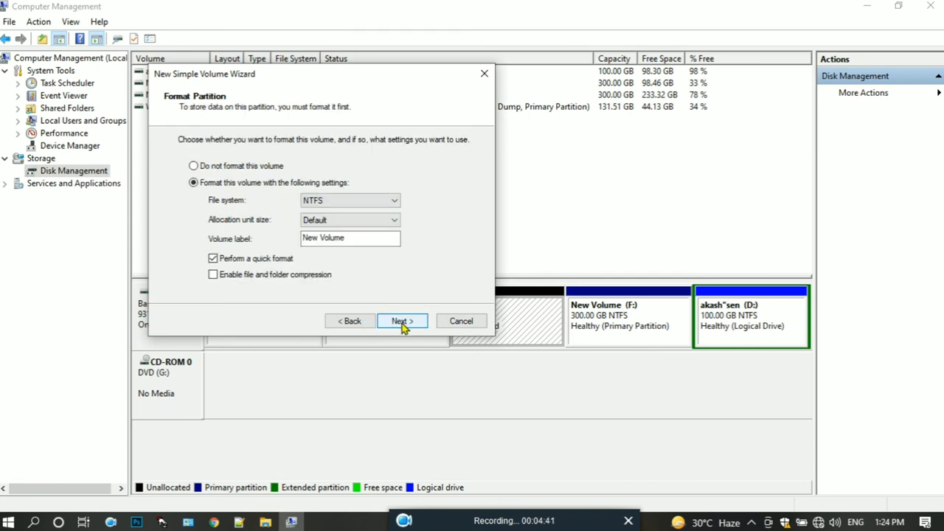
pyautogui.click(402, 322)
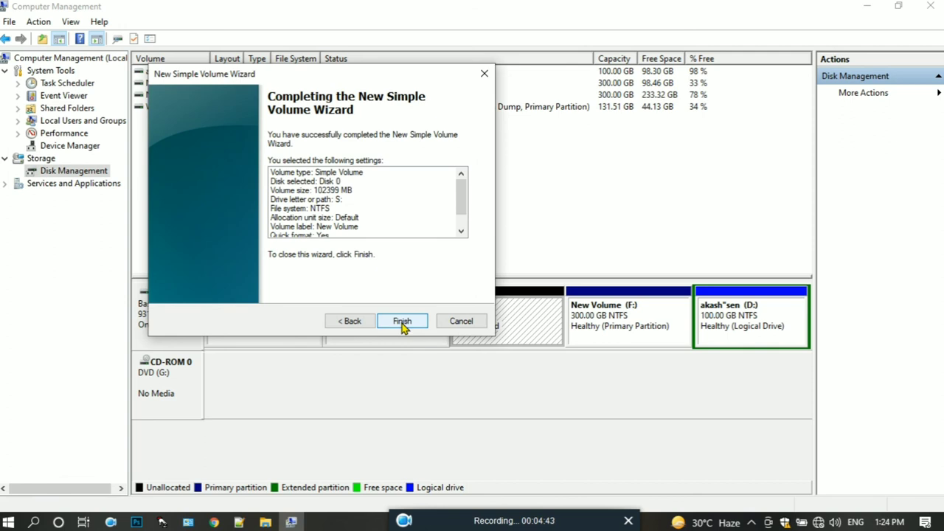